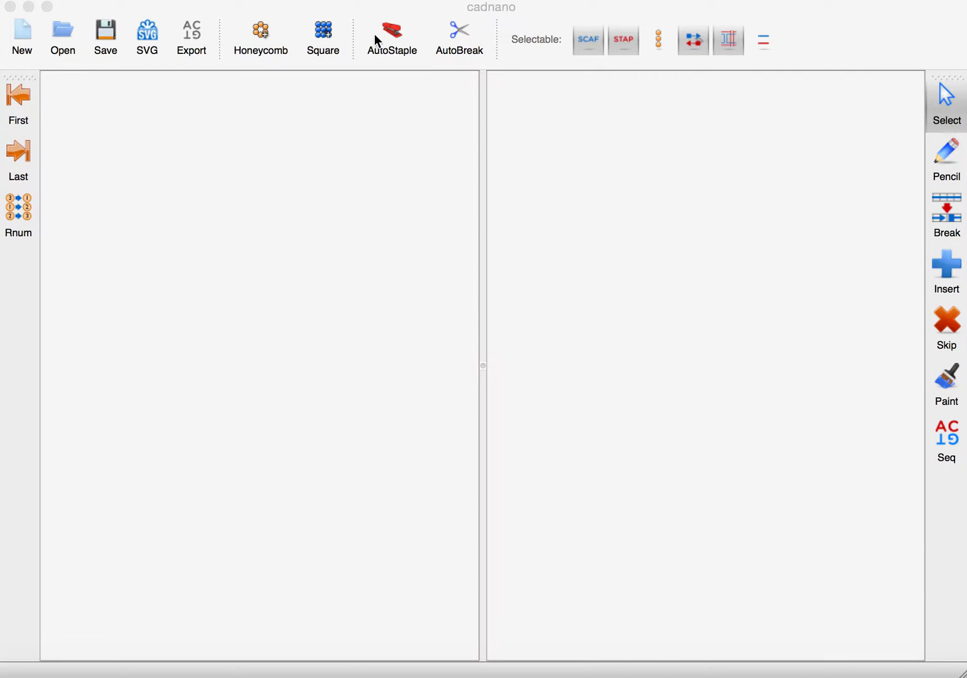
- Create a new square-lattice part and zoom into its empty grid in the slice view
click(327, 34)
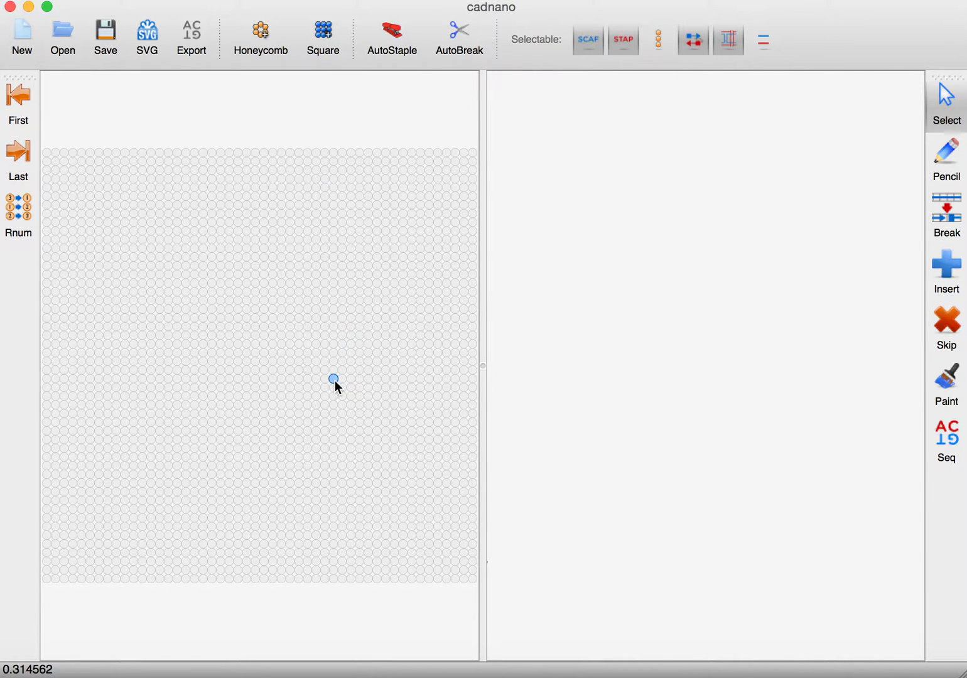
scroll(338, 379, up, 10)
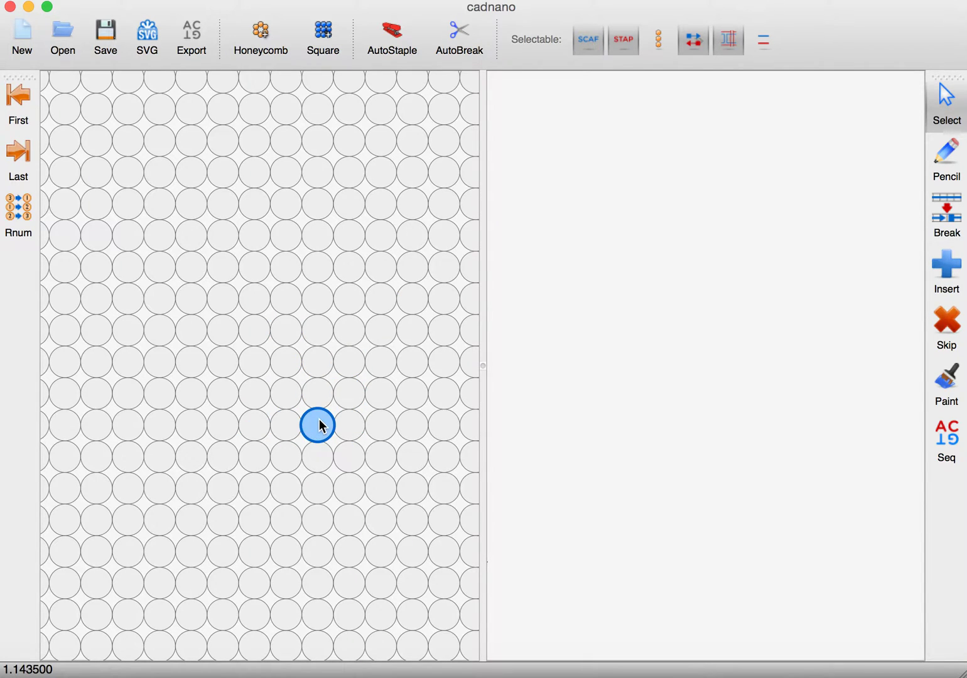
- Place sixteen adjacent lattice helices, numbered 0–15, forming a 4×4 square block
click(320, 426)
click(289, 426)
click(317, 397)
click(286, 392)
click(287, 364)
click(321, 363)
click(319, 331)
click(287, 330)
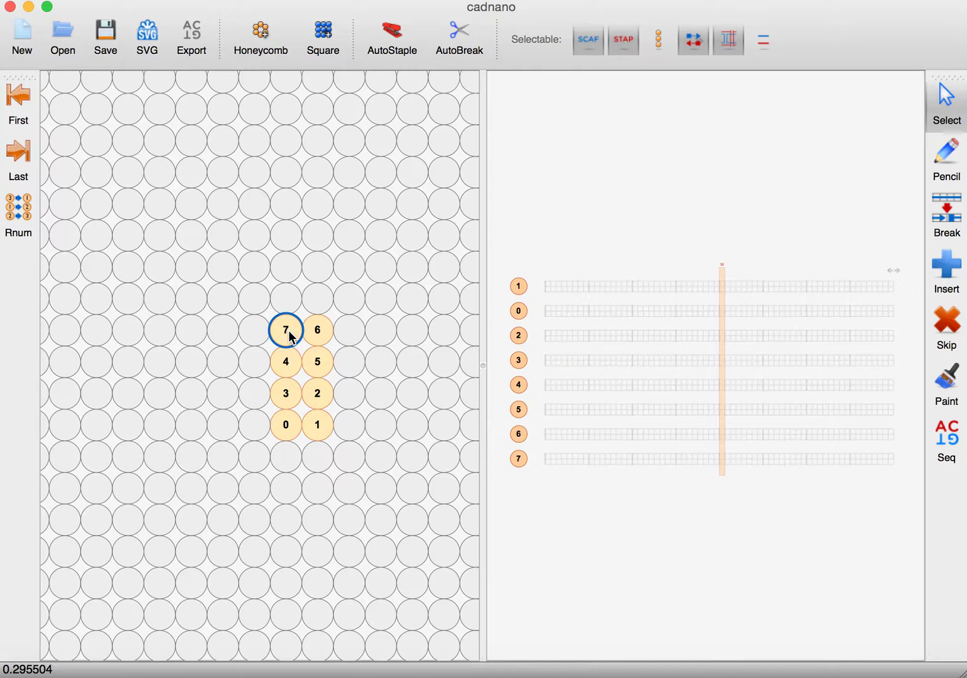
click(255, 329)
click(223, 330)
click(221, 360)
click(254, 361)
click(253, 392)
click(222, 392)
click(227, 423)
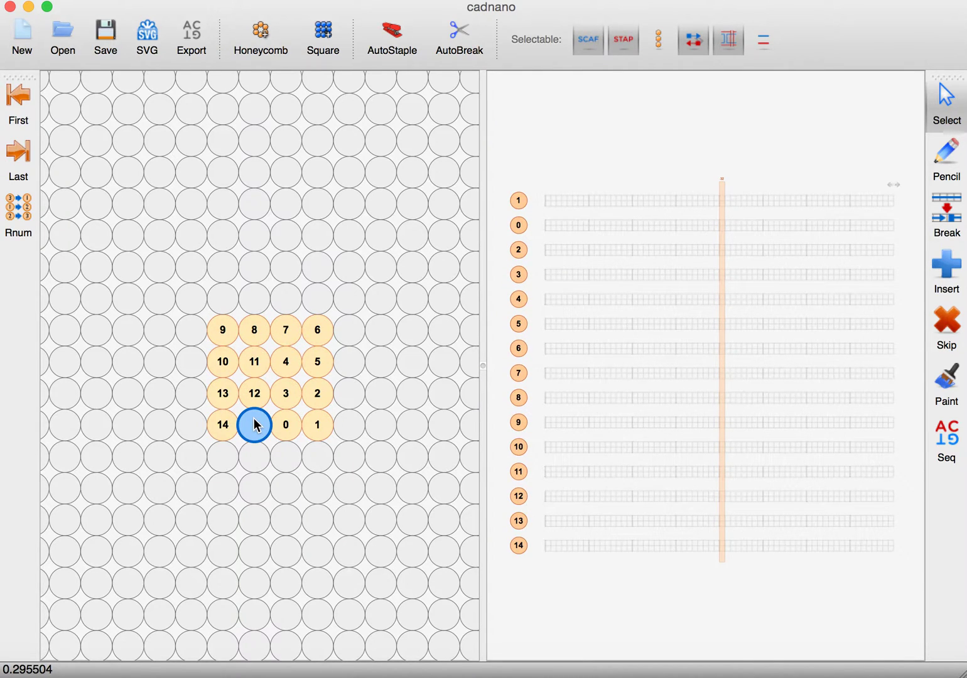
click(254, 424)
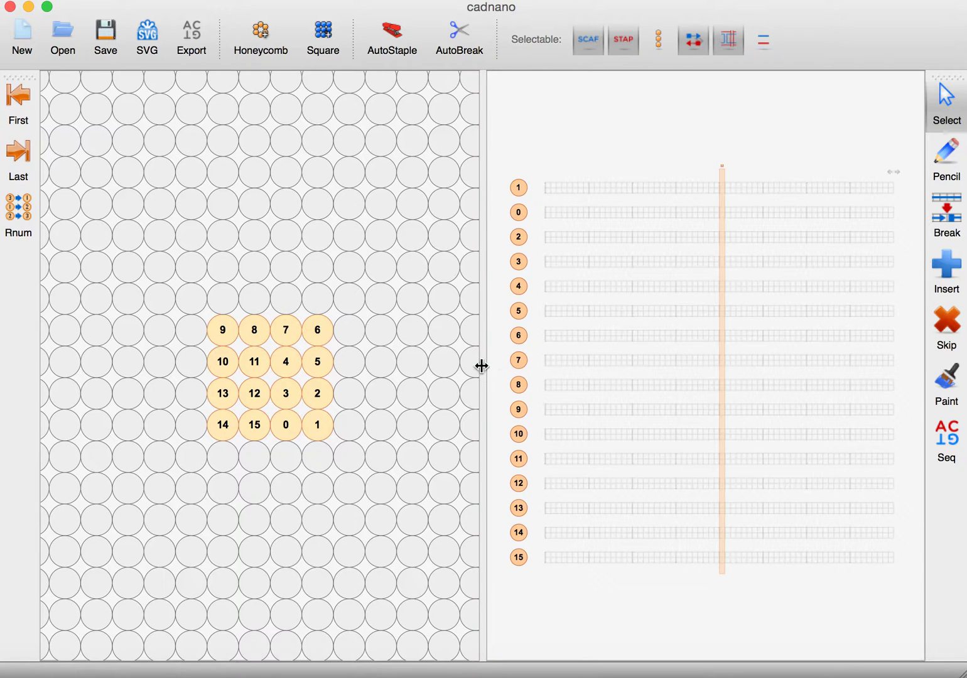
- Widen the path view at the slice view's expense and zoom in on the 16 helix rows
drag(481, 365, 233, 351)
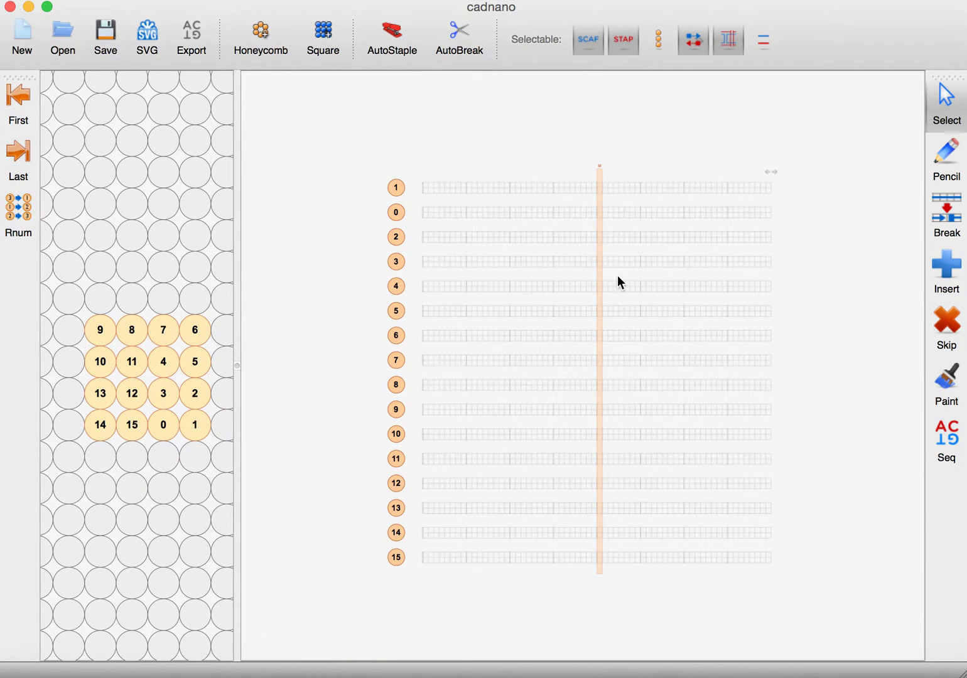
scroll(617, 275, up, 2)
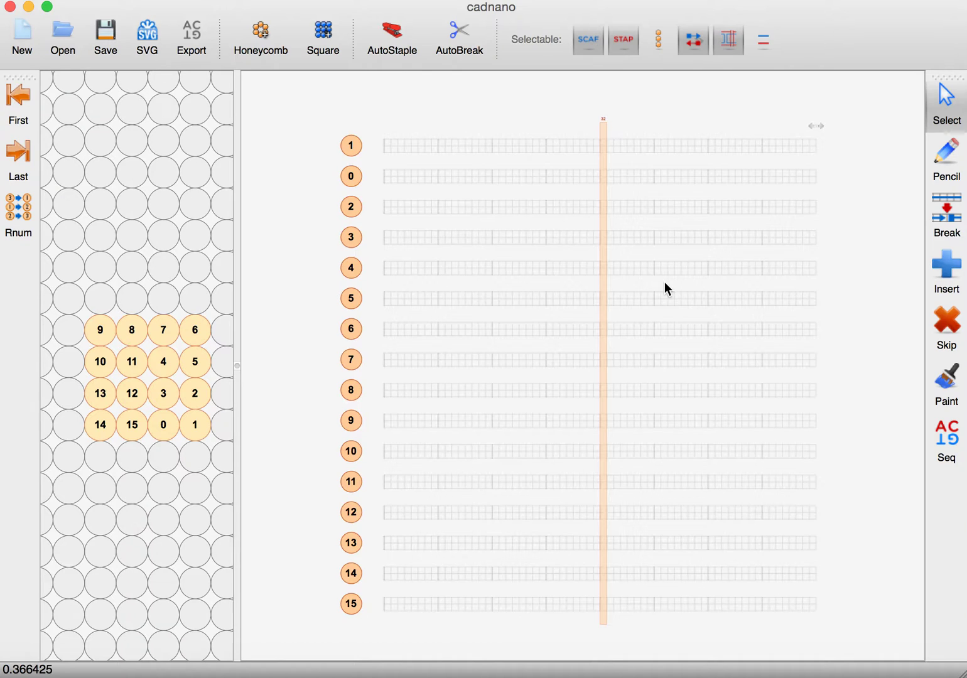
scroll(665, 282, up, 3)
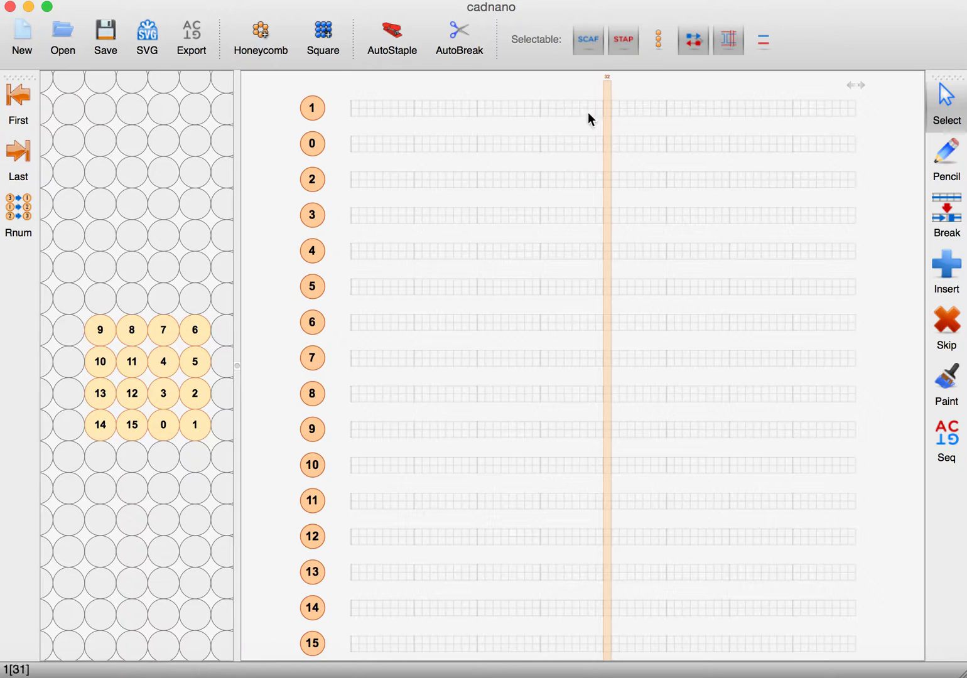
- Add scaffold segments at slice 32 on helices 0 through 7
click(162, 431)
click(194, 425)
click(200, 398)
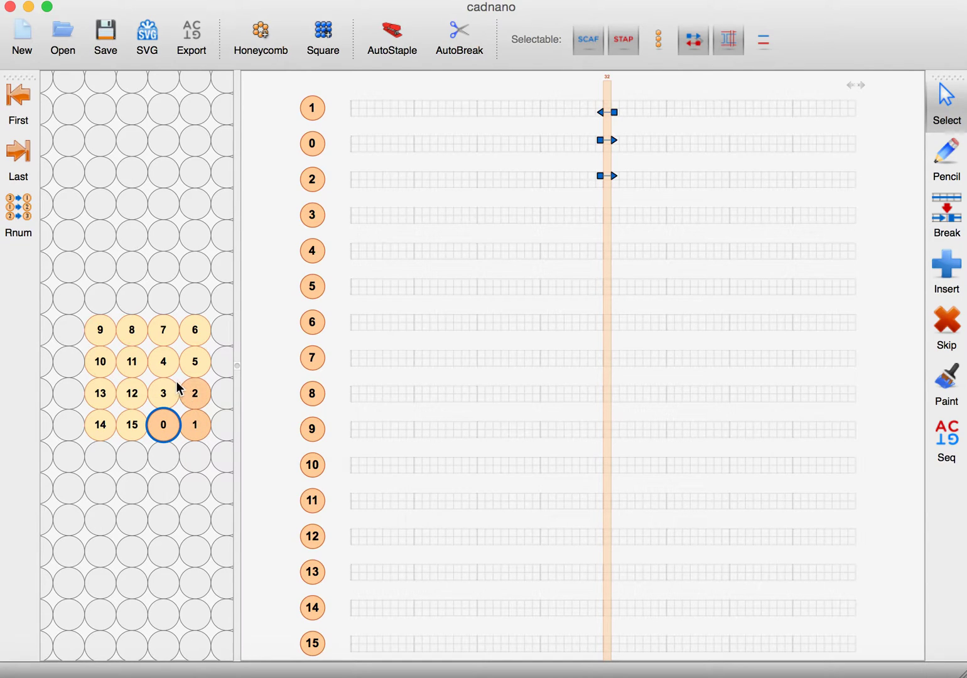
click(174, 385)
click(165, 360)
click(192, 359)
click(194, 330)
click(163, 330)
- Add scaffold at slice 32 on helices 8 through 15, completing the 432-base auto-routed scaffold
click(132, 330)
click(100, 330)
click(100, 361)
click(132, 364)
click(132, 393)
click(100, 393)
click(101, 425)
click(132, 425)
key(alt+a)
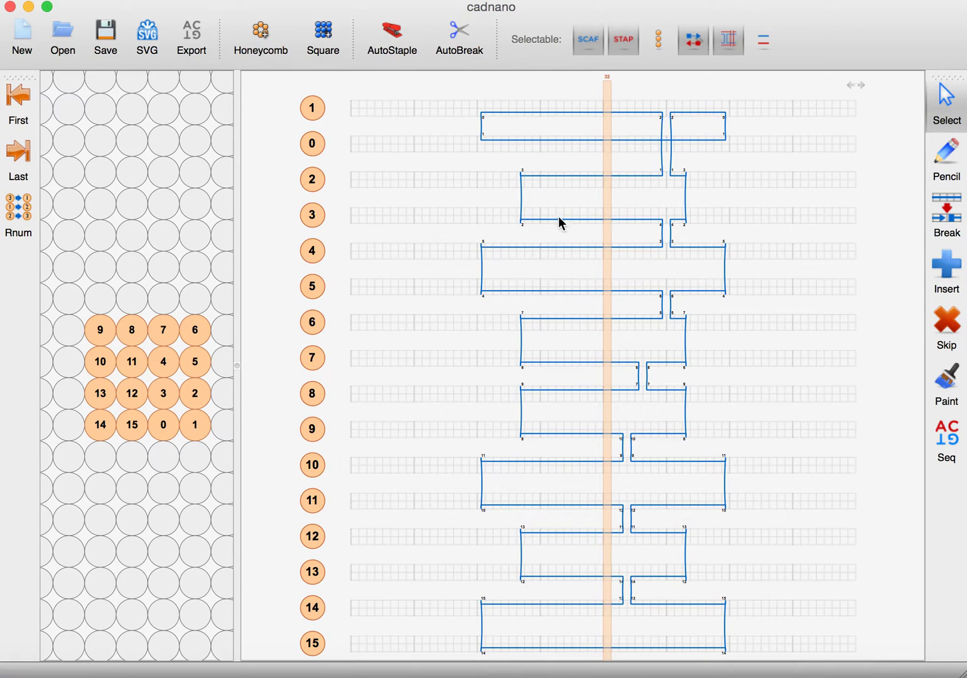
- Undo the auto-connect and extend all sixteen scaffold strands to the full 64-base length
click(66, 0)
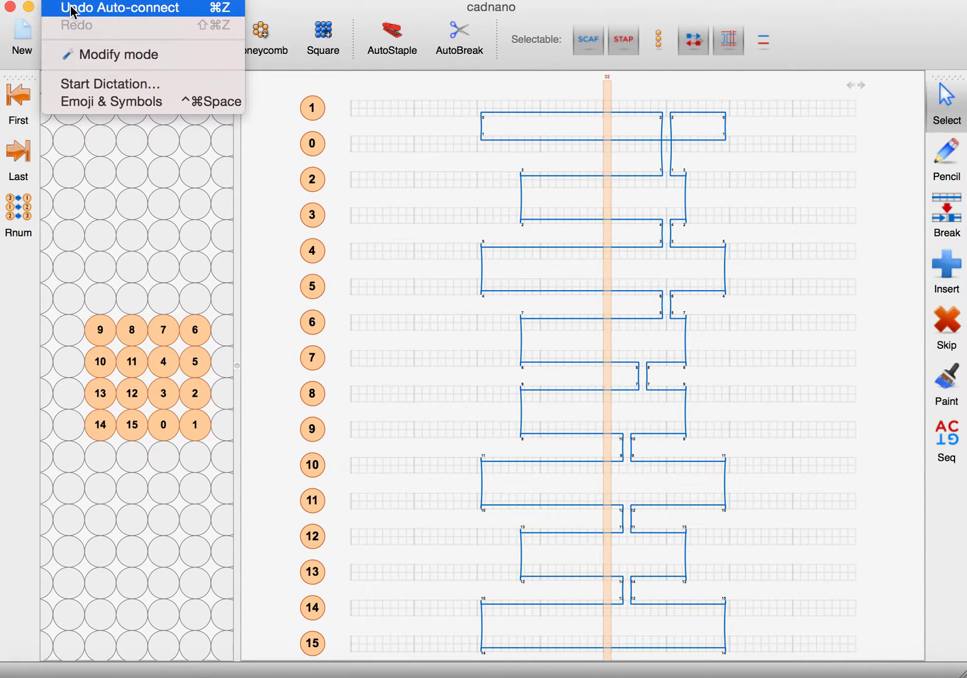
click(74, 8)
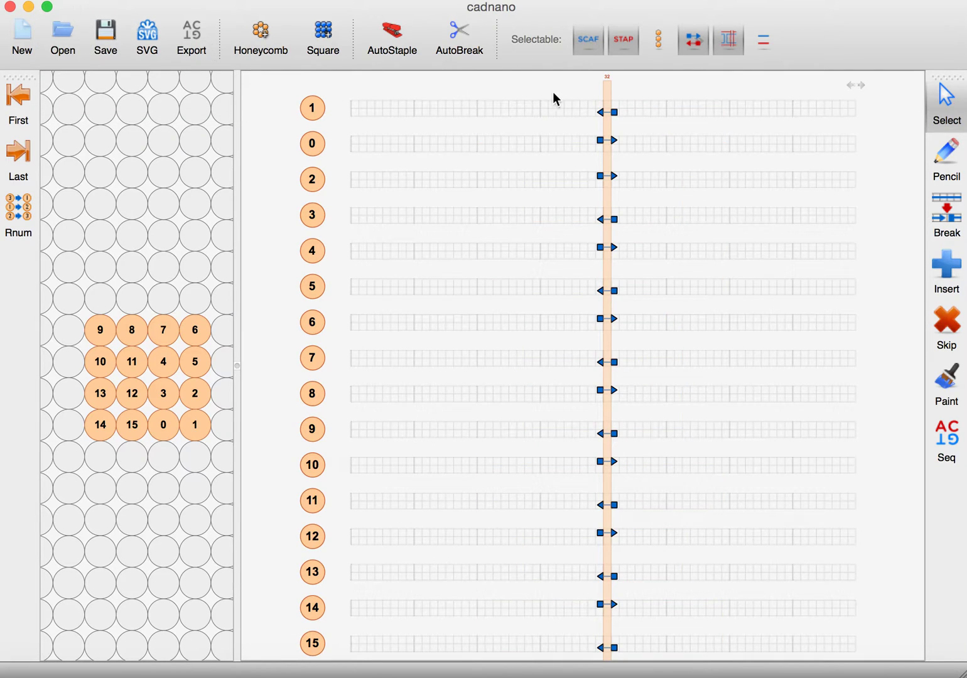
double_click(607, 93)
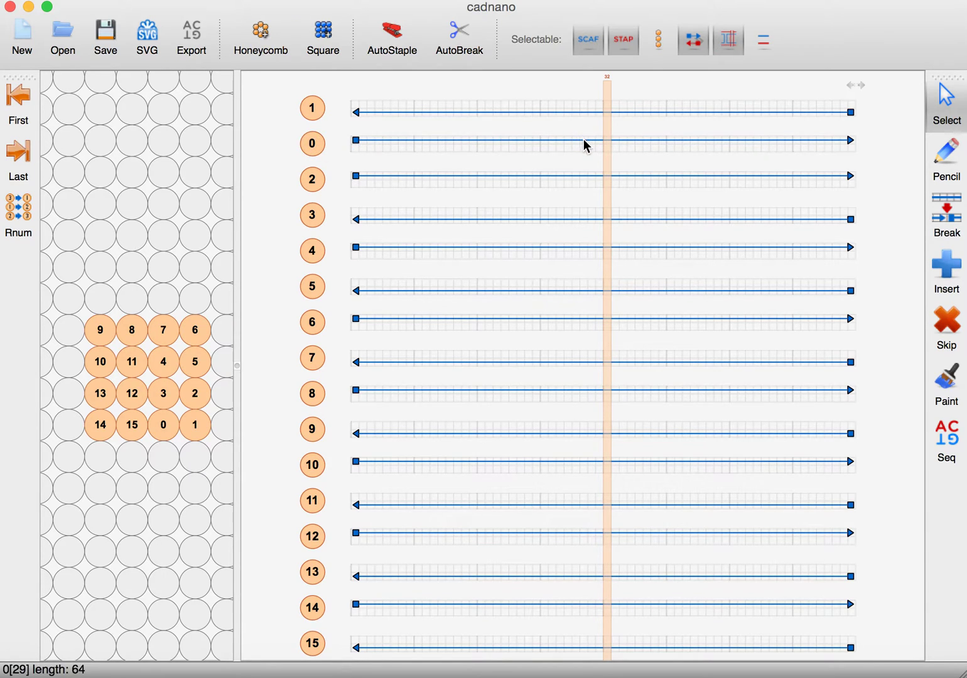
- Add two scaffold crossovers joining helices 1 and 0
click(576, 111)
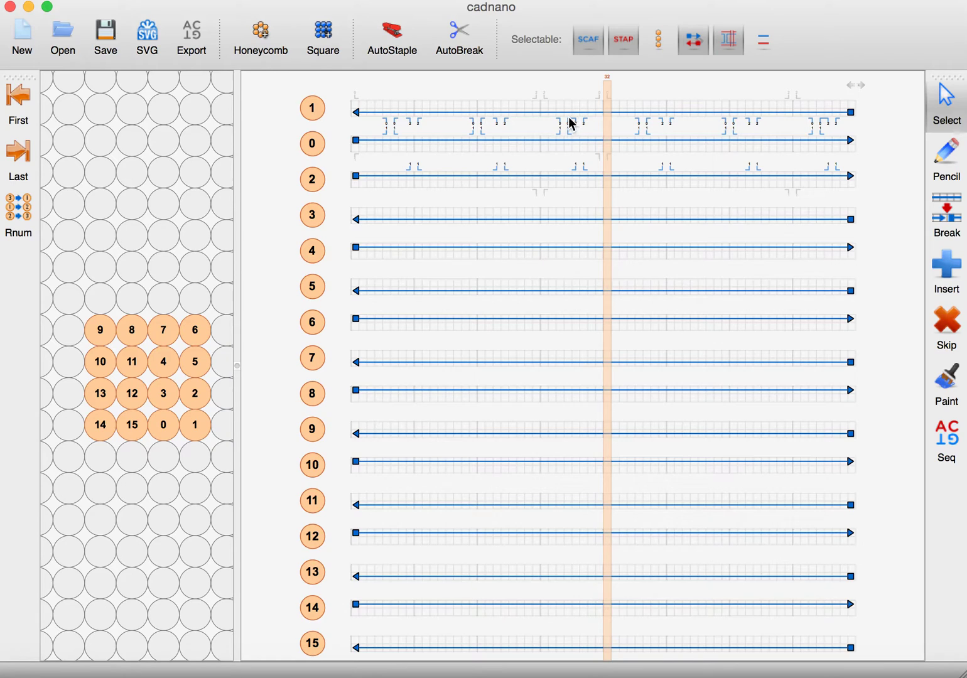
click(561, 129)
click(555, 124)
- Force scaffold crossovers between helices 1 and 2 near base 8 and at the right edge
click(947, 159)
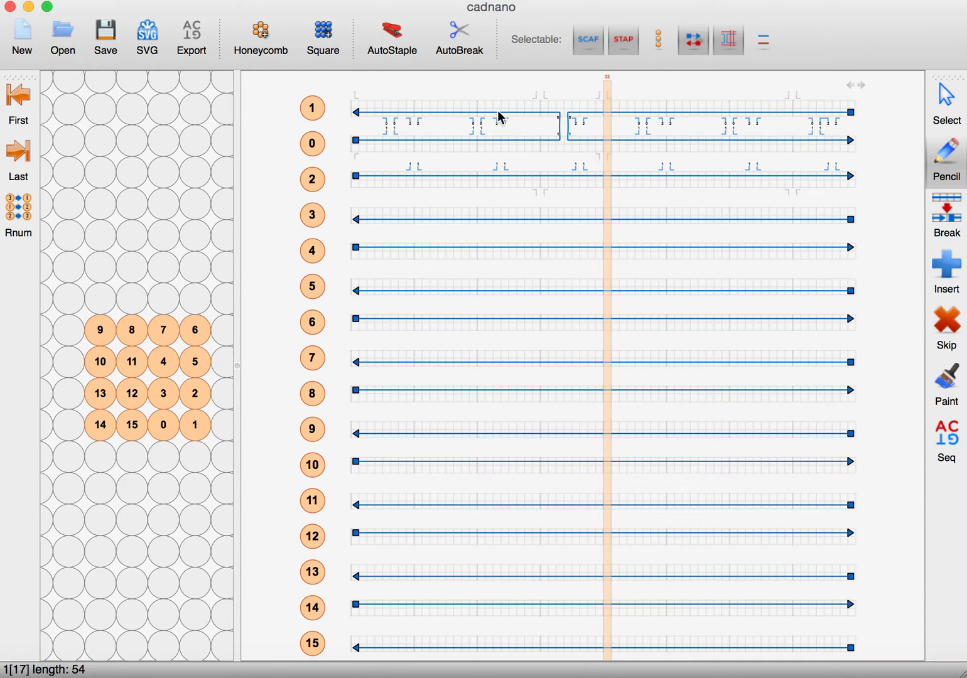
click(419, 117)
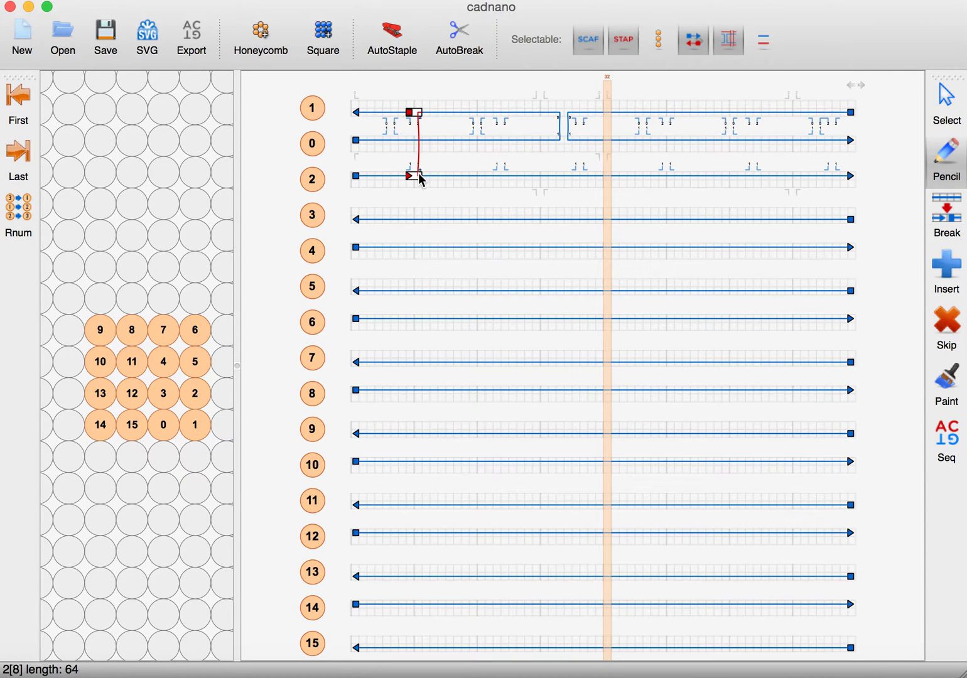
click(419, 178)
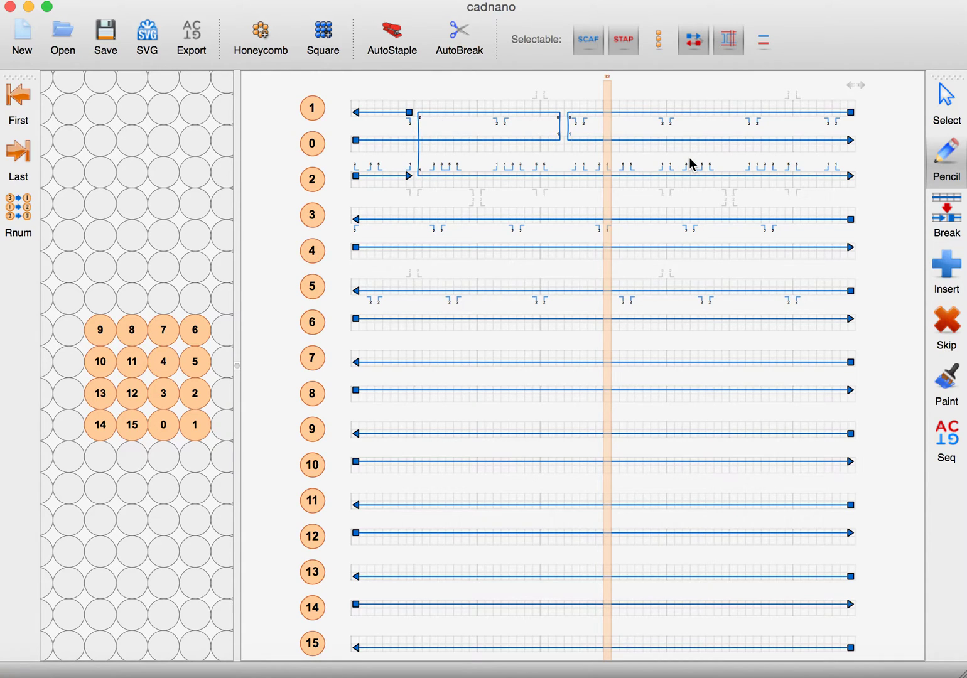
click(734, 115)
click(733, 176)
click(725, 176)
click(727, 112)
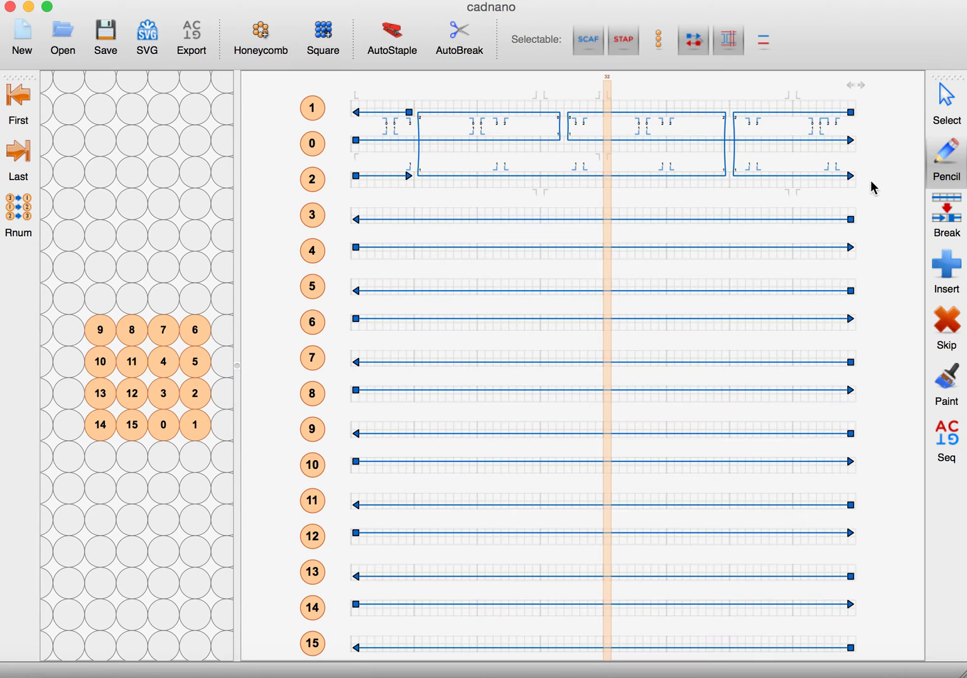
- Make strands selectable and delete the right-hand scaffold pieces on helices 1 and 2
click(947, 99)
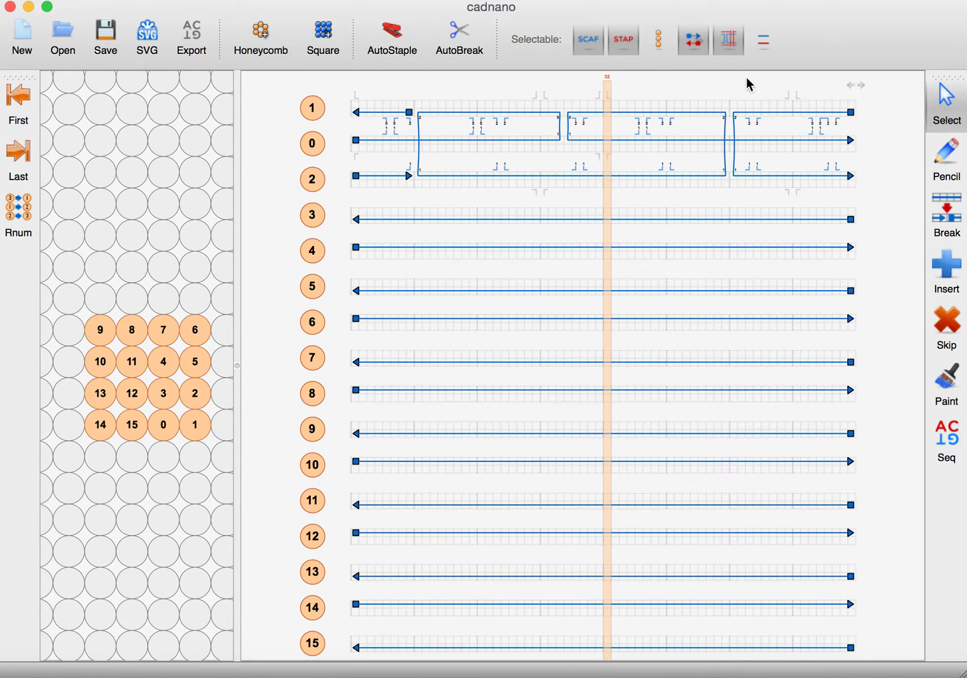
click(764, 44)
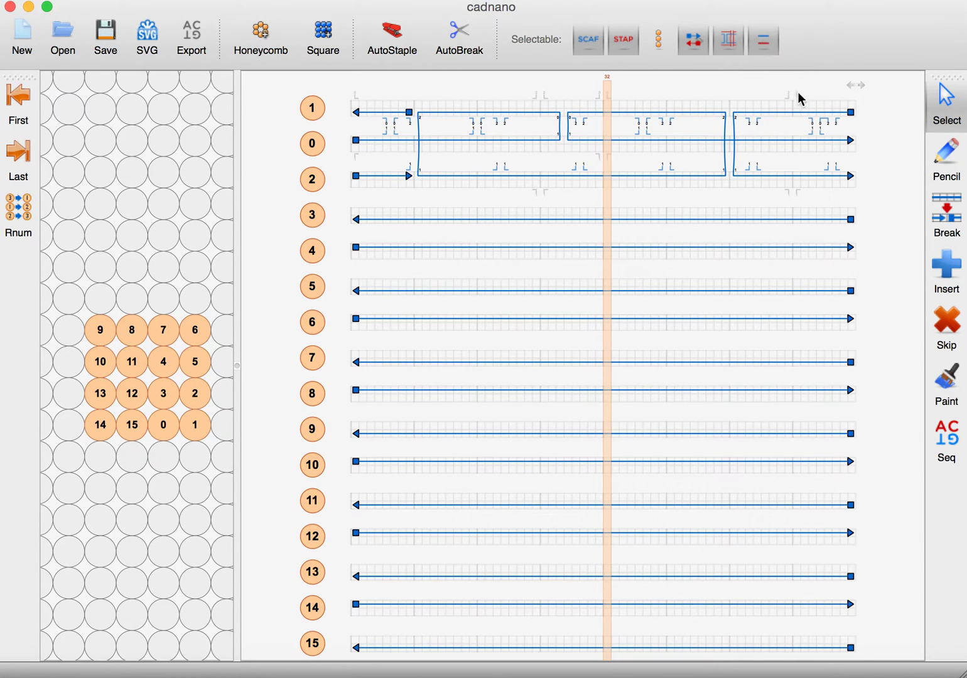
click(804, 114)
key(Delete)
click(808, 181)
key(Delete)
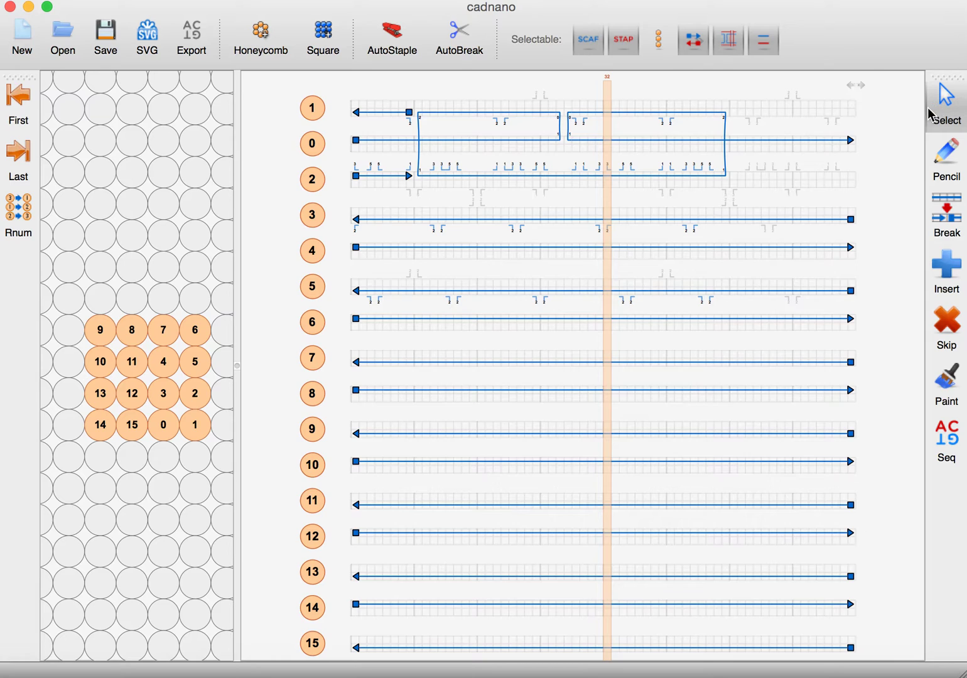
- Delete the short left scaffold pieces on helices 1 and 2
click(372, 113)
key(Delete)
click(370, 176)
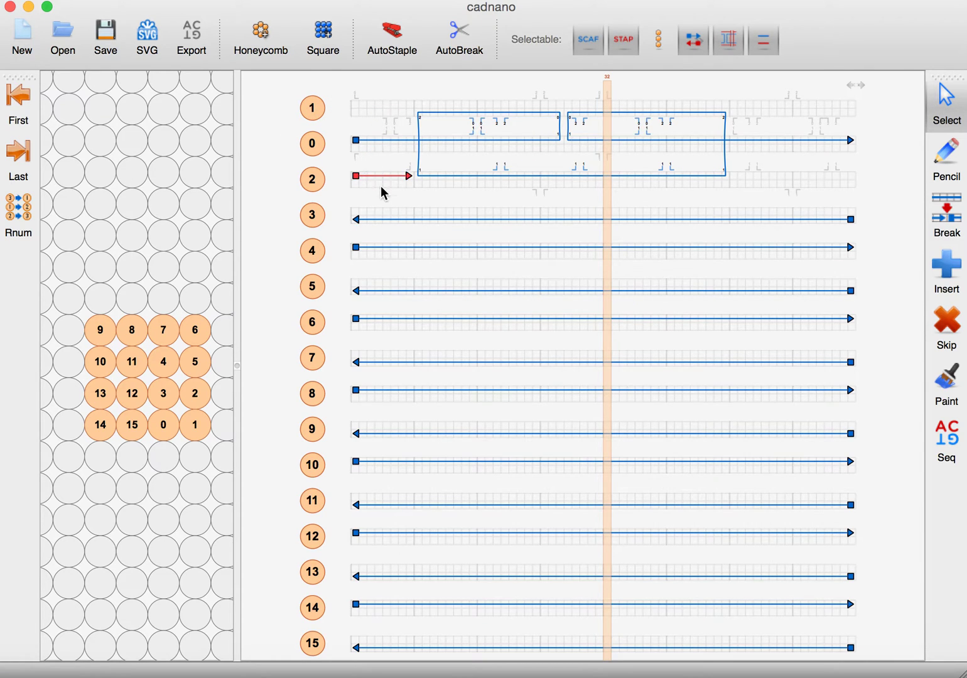
key(Delete)
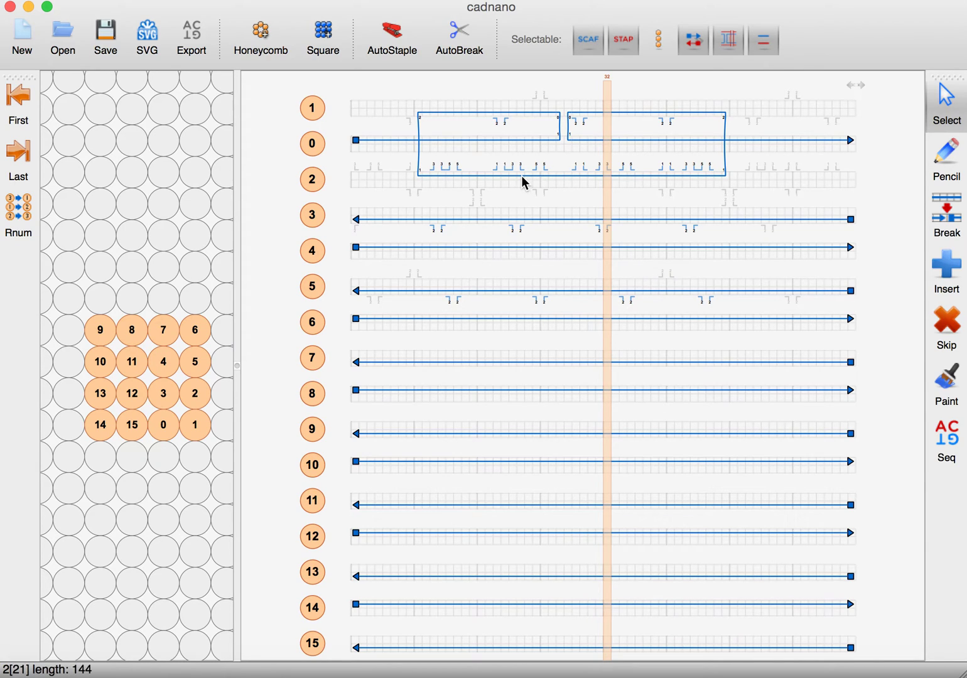
- Add two helix 2–3 crossovers, then force helix 3–4 crossovers near bases 8 and 47
click(597, 169)
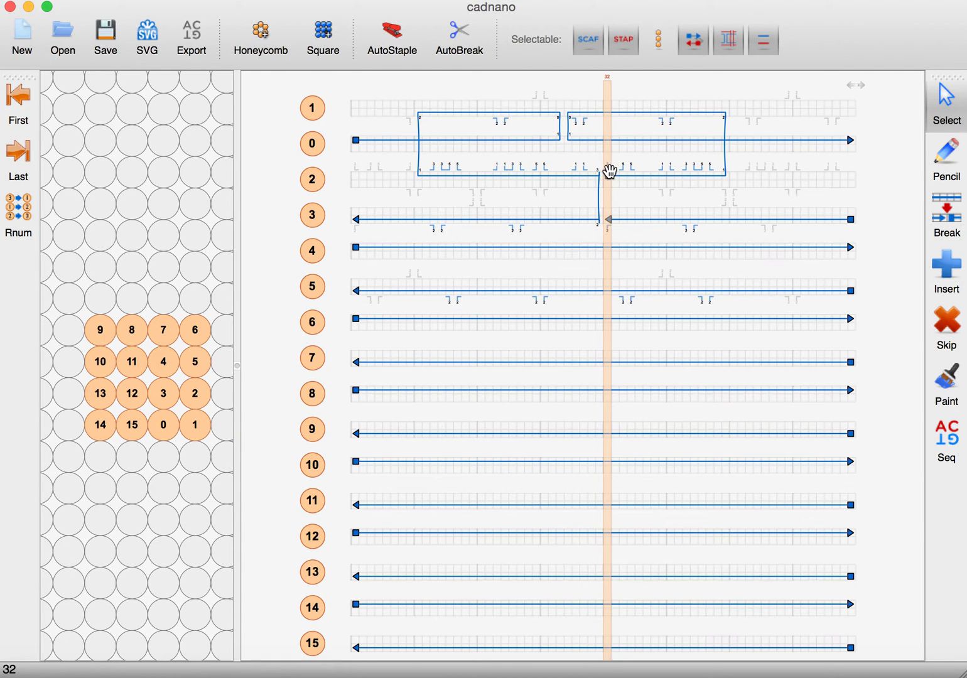
click(607, 169)
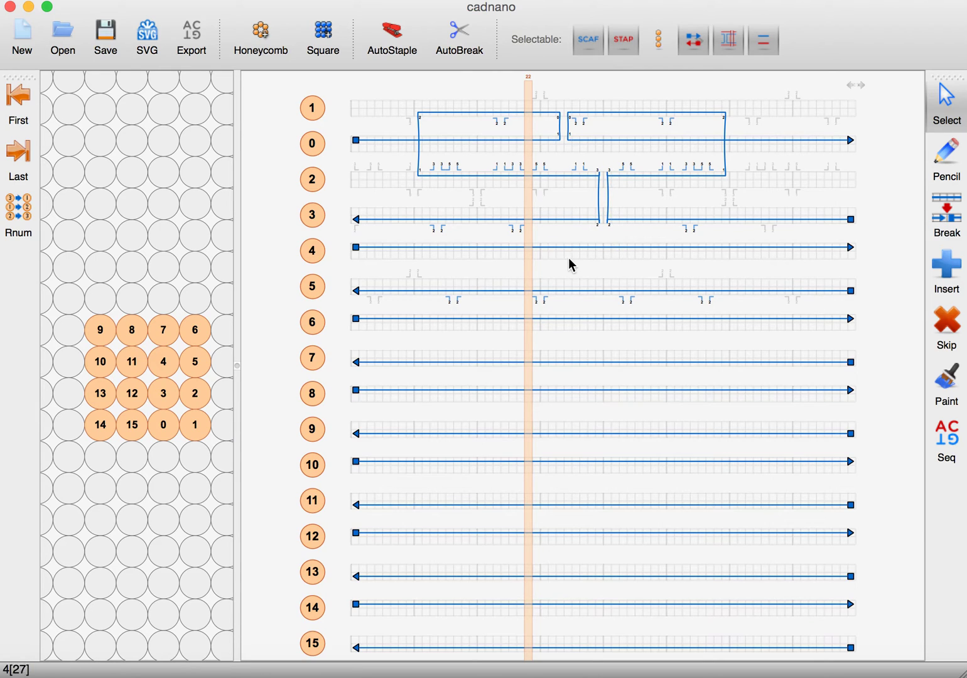
click(946, 156)
click(419, 224)
click(416, 248)
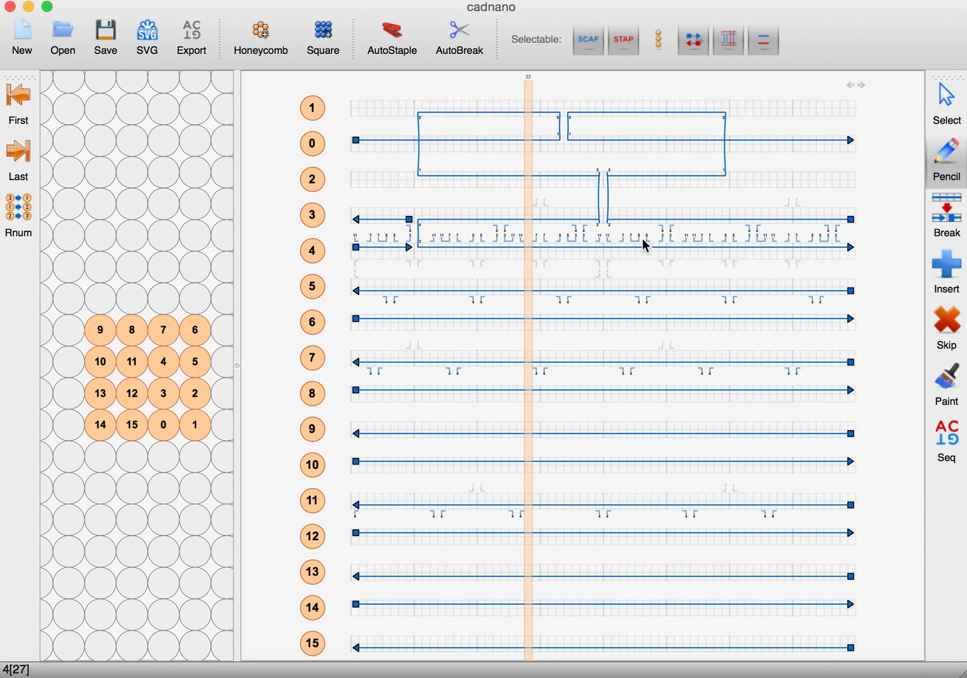
click(728, 220)
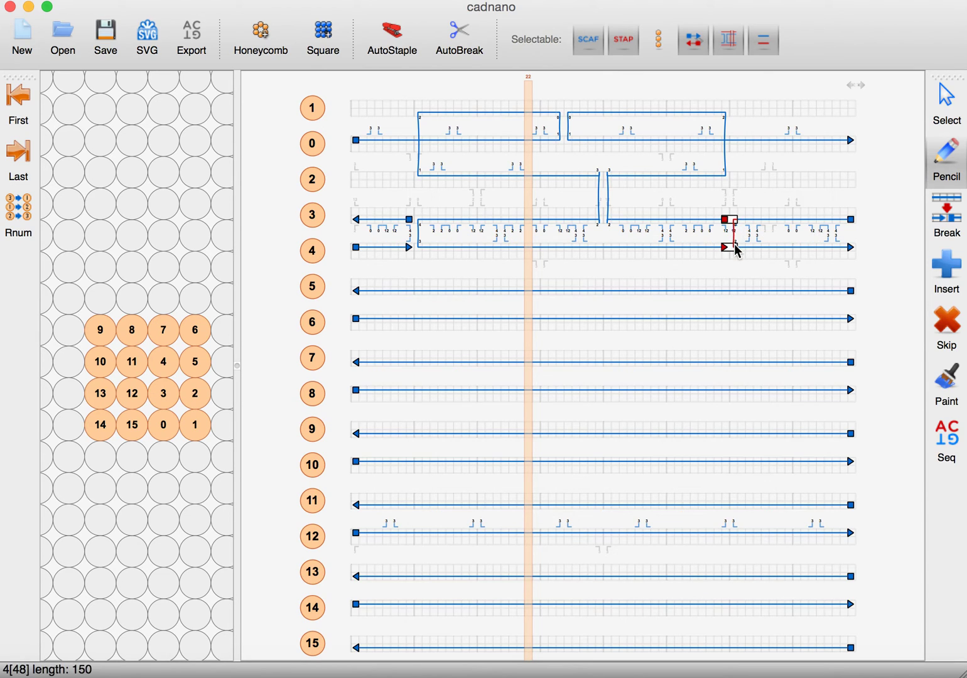
click(729, 248)
click(726, 246)
click(726, 221)
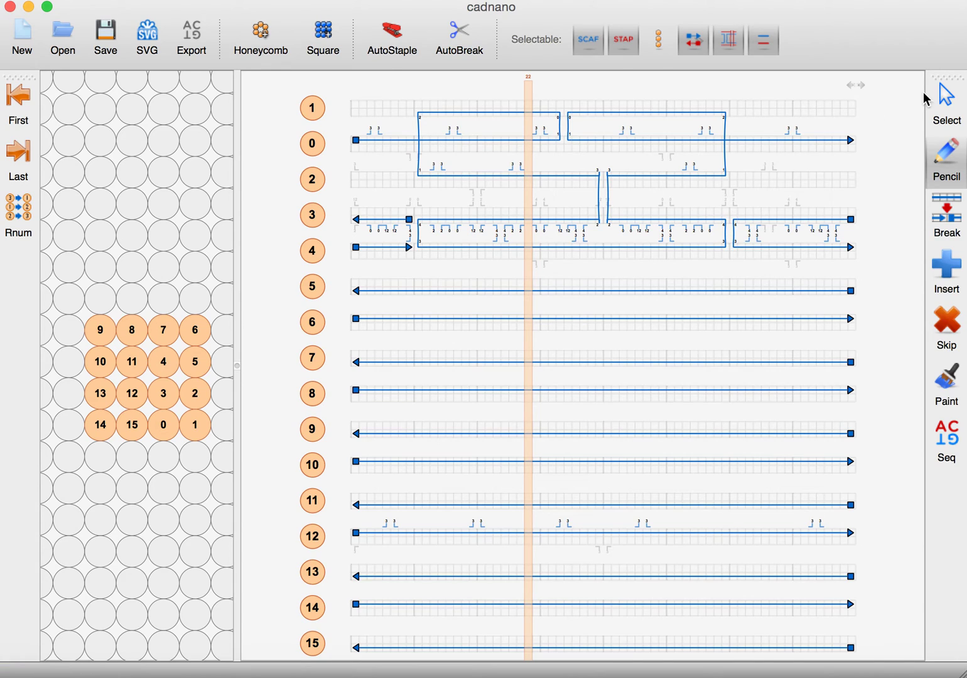
click(946, 95)
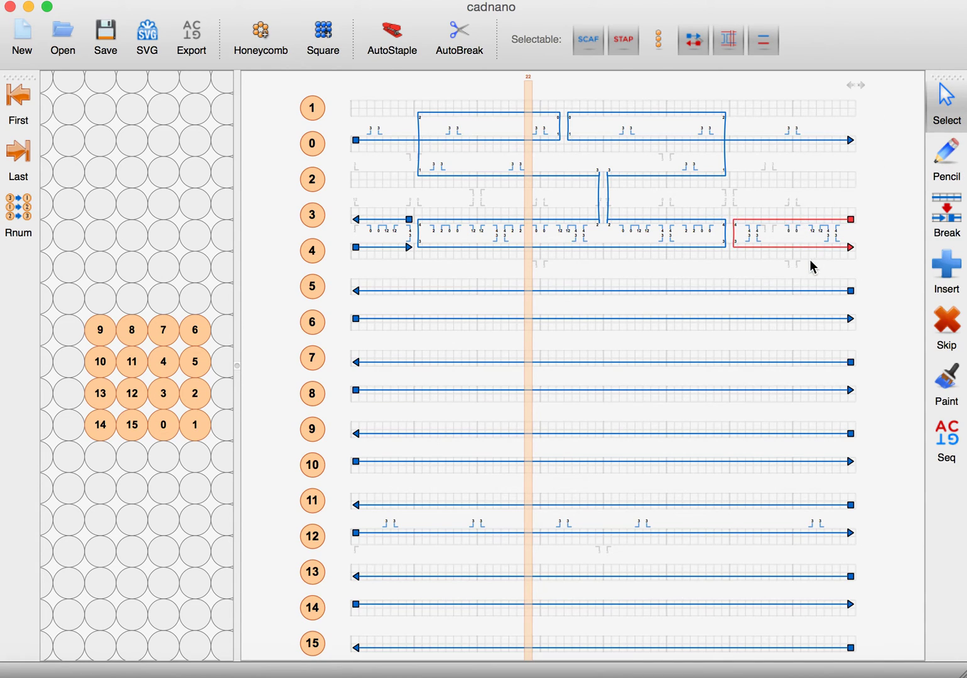
- Delete the leftover right and left scaffold pieces on helices 3 and 4
key(Delete)
drag(350, 194, 389, 267)
key(Delete)
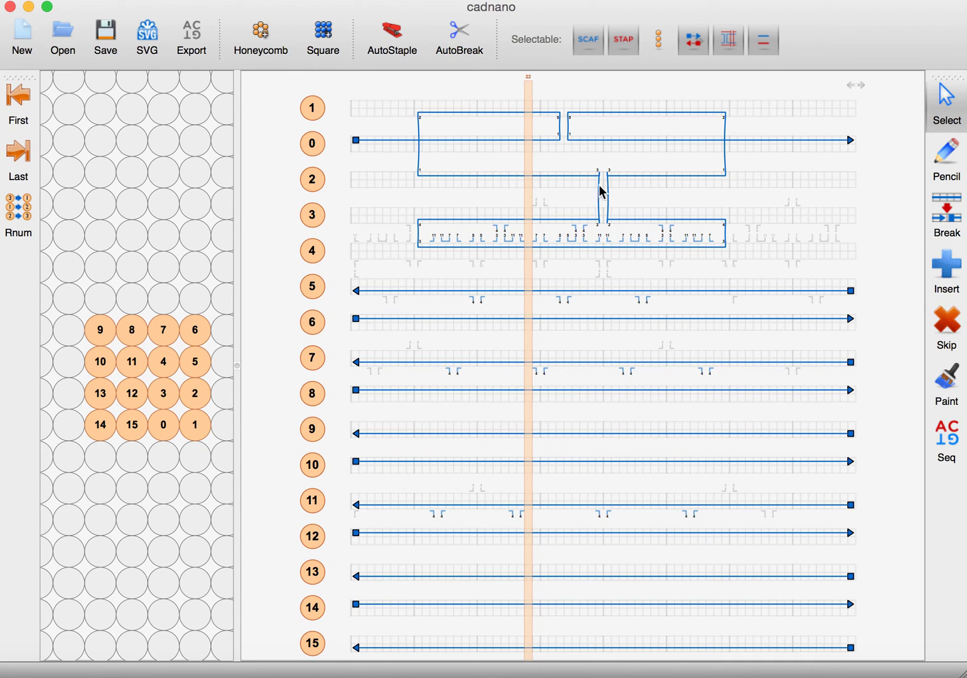